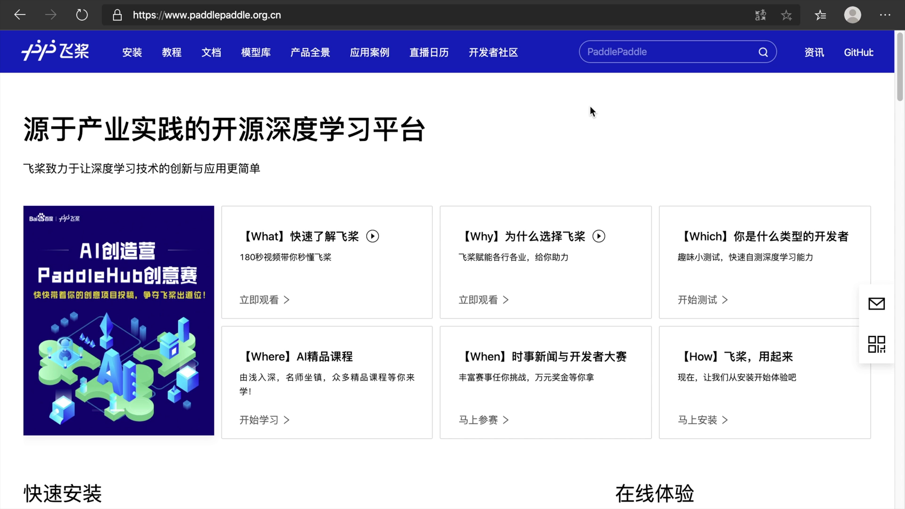
{"action": "scroll", "coordinate": [574, 197], "scroll_direction": "down", "scroll_amount": 5}
{"action": "scroll", "coordinate": [573, 196], "scroll_direction": "down", "scroll_amount": 3}
{"action": "scroll", "coordinate": [574, 196], "scroll_direction": "down", "scroll_amount": 2}
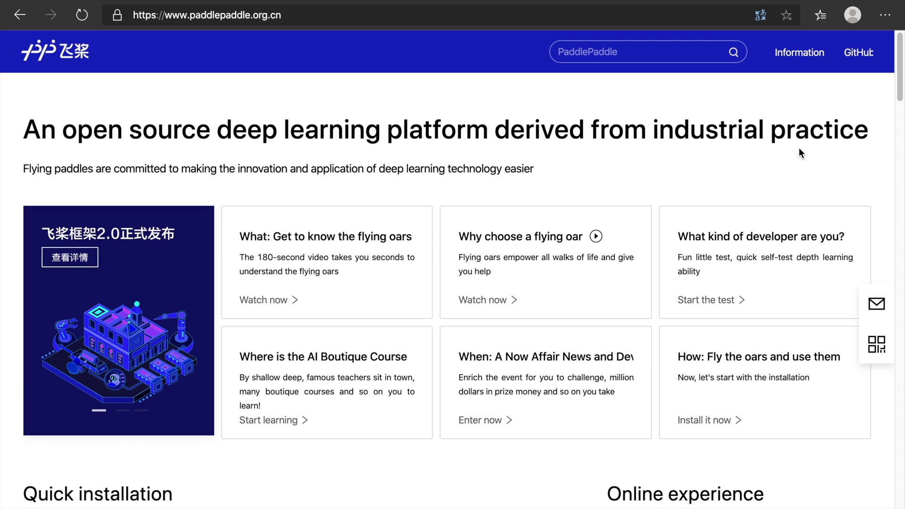
{"action": "scroll", "coordinate": [756, 169], "scroll_direction": "down", "scroll_amount": 1}
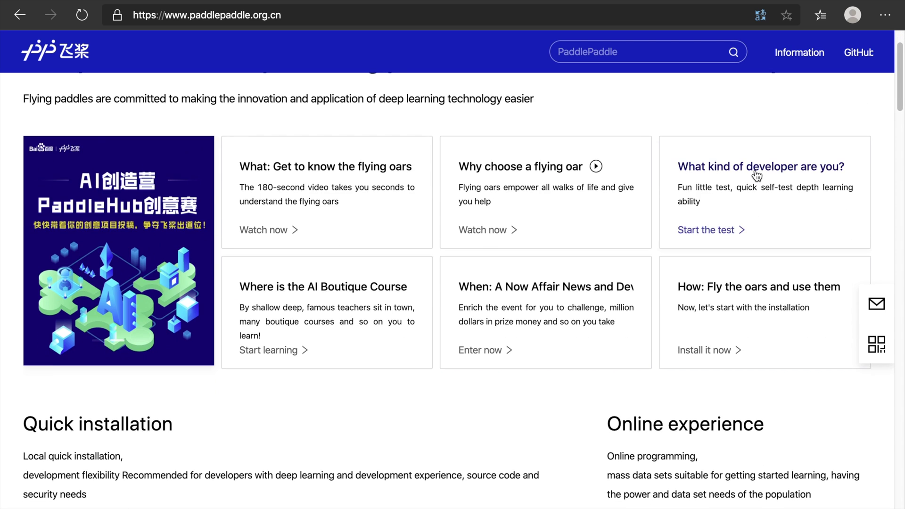
{"action": "scroll", "coordinate": [435, 424], "scroll_direction": "down", "scroll_amount": 1}
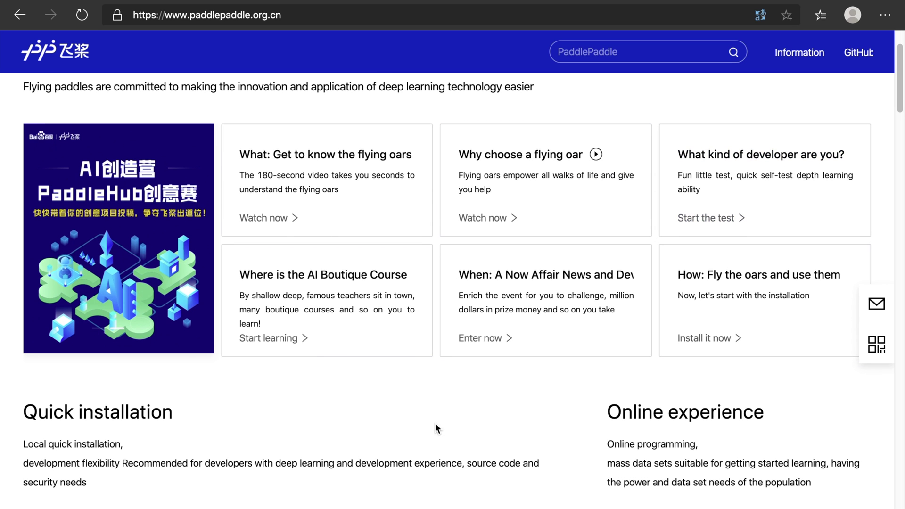
{"action": "scroll", "coordinate": [435, 424], "scroll_direction": "down", "scroll_amount": 2}
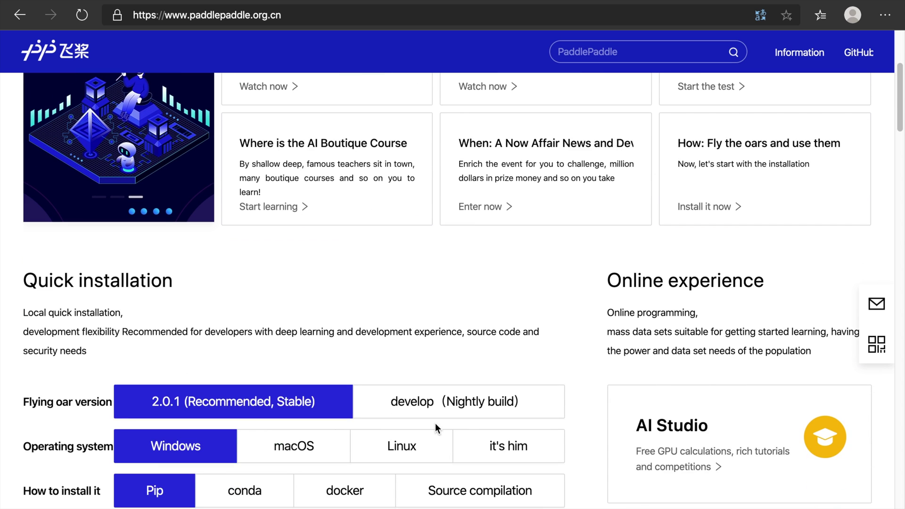
{"action": "scroll", "coordinate": [435, 423], "scroll_direction": "down", "scroll_amount": 2}
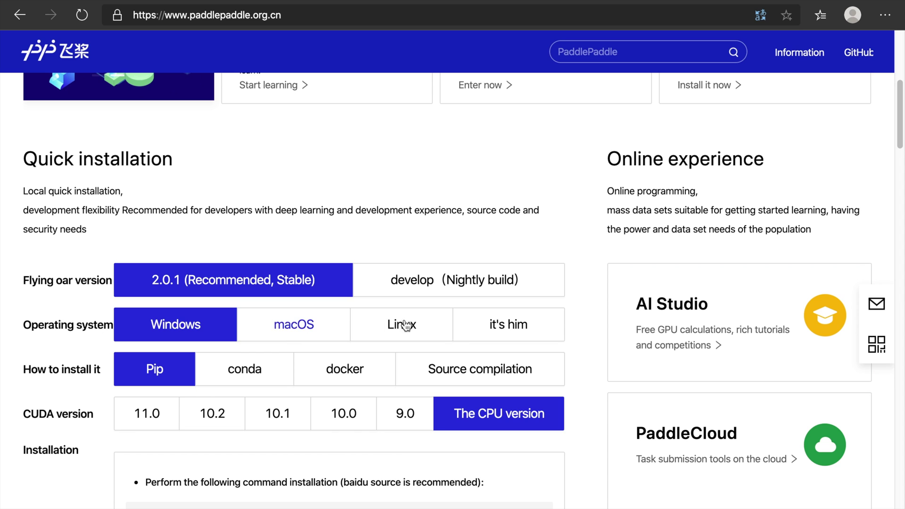
{"action": "scroll", "coordinate": [425, 325], "scroll_direction": "down", "scroll_amount": 1}
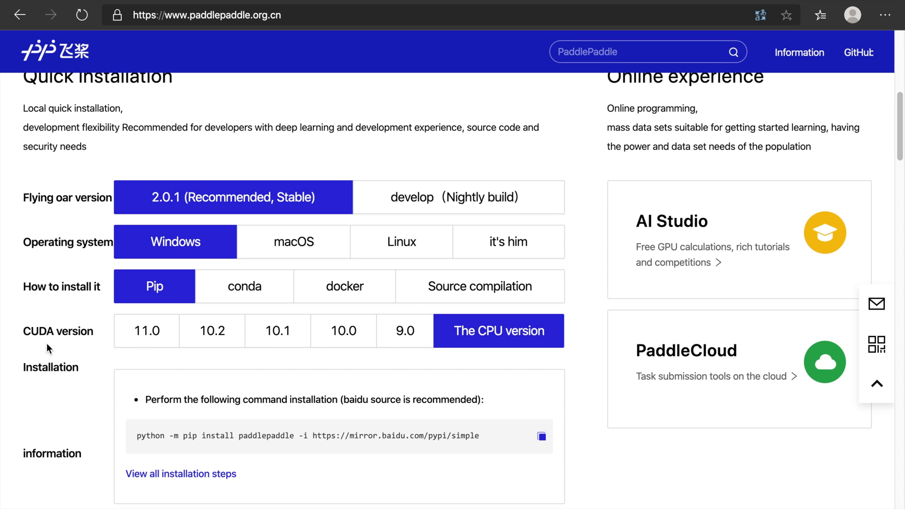
{"action": "scroll", "coordinate": [57, 411], "scroll_direction": "down", "scroll_amount": 3}
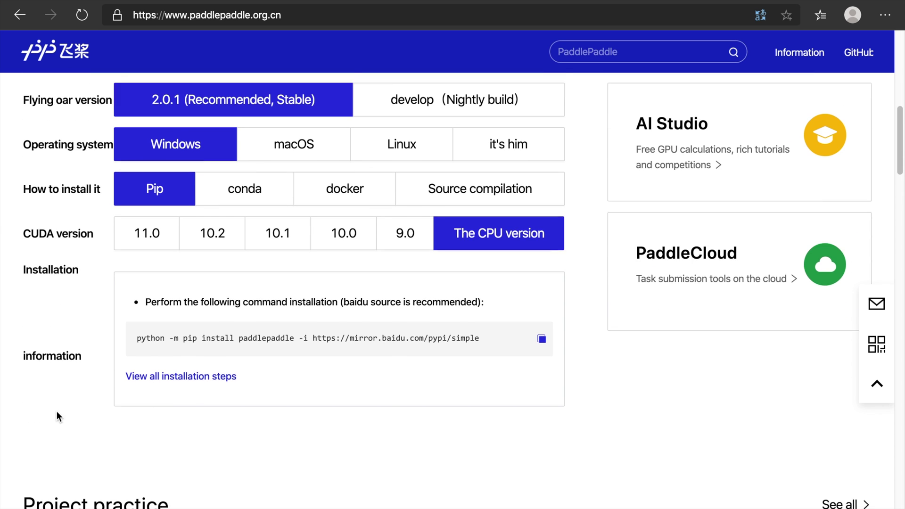
{"action": "scroll", "coordinate": [56, 411], "scroll_direction": "down", "scroll_amount": 1}
{"action": "scroll", "coordinate": [291, 465], "scroll_direction": "down", "scroll_amount": 3}
{"action": "scroll", "coordinate": [291, 464], "scroll_direction": "down", "scroll_amount": 2}
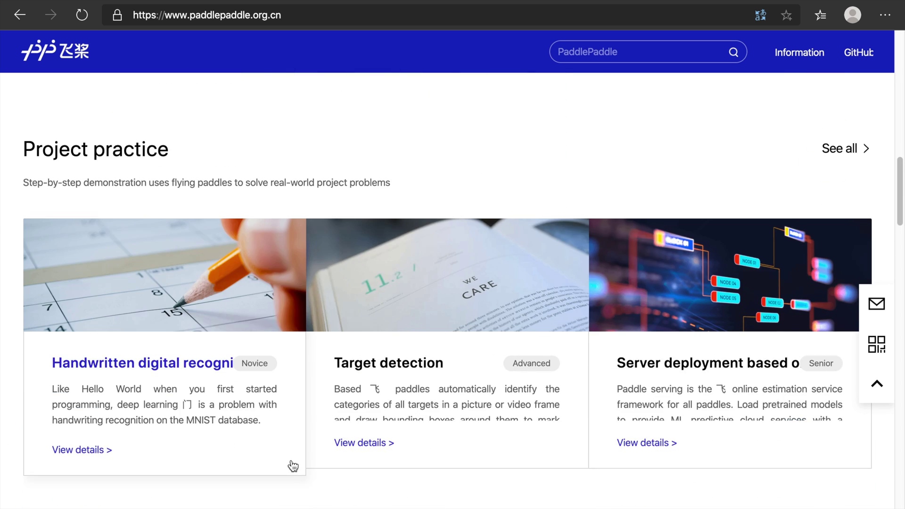
{"action": "scroll", "coordinate": [293, 465], "scroll_direction": "down", "scroll_amount": 2}
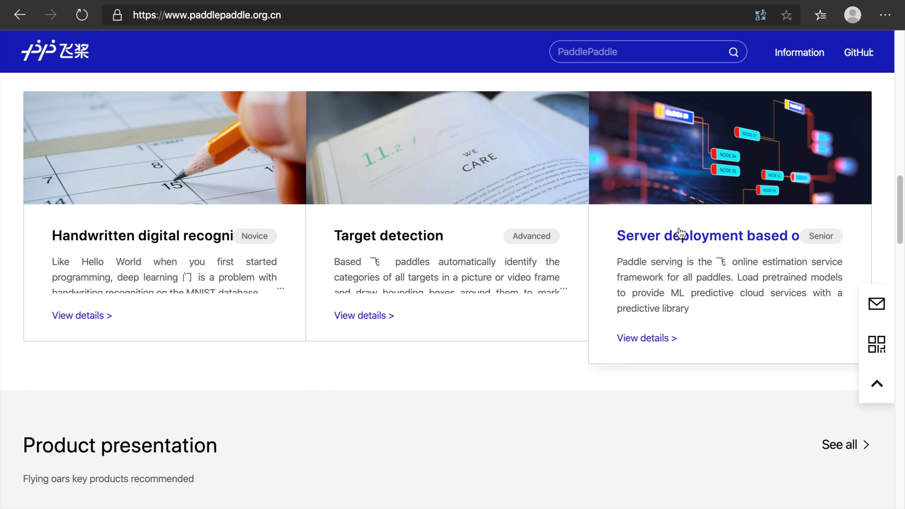
{"action": "scroll", "coordinate": [382, 363], "scroll_direction": "down", "scroll_amount": 3}
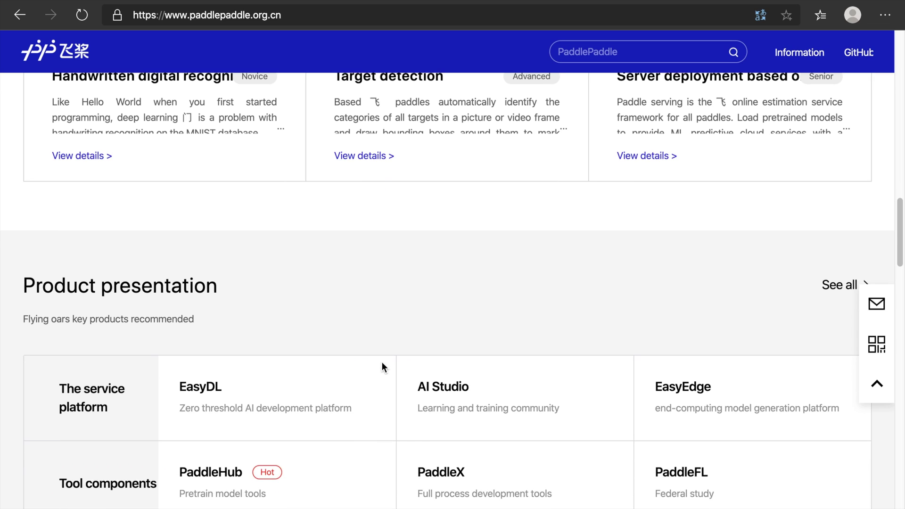
{"action": "scroll", "coordinate": [382, 362], "scroll_direction": "down", "scroll_amount": 3}
{"action": "scroll", "coordinate": [382, 362], "scroll_direction": "down", "scroll_amount": 1}
{"action": "scroll", "coordinate": [382, 362], "scroll_direction": "down", "scroll_amount": 2}
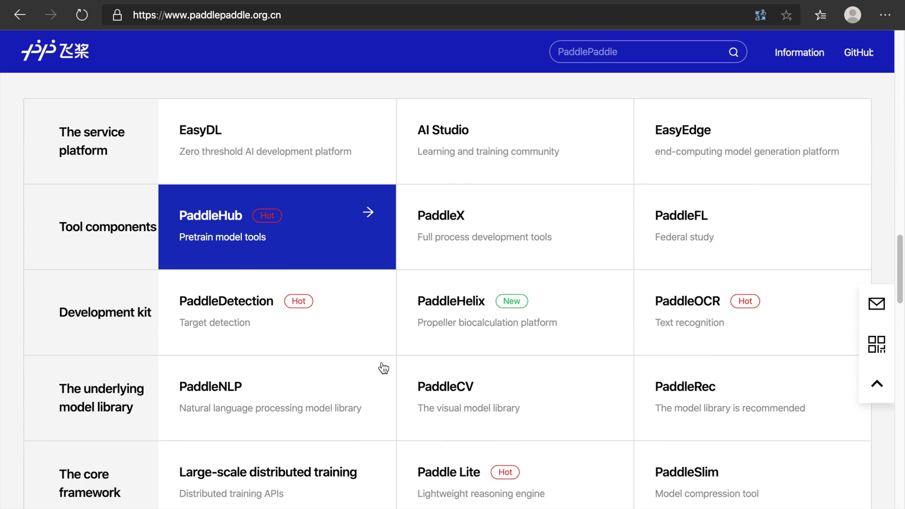
{"action": "scroll", "coordinate": [383, 368], "scroll_direction": "down", "scroll_amount": 1}
{"action": "scroll", "coordinate": [383, 368], "scroll_direction": "down", "scroll_amount": 2}
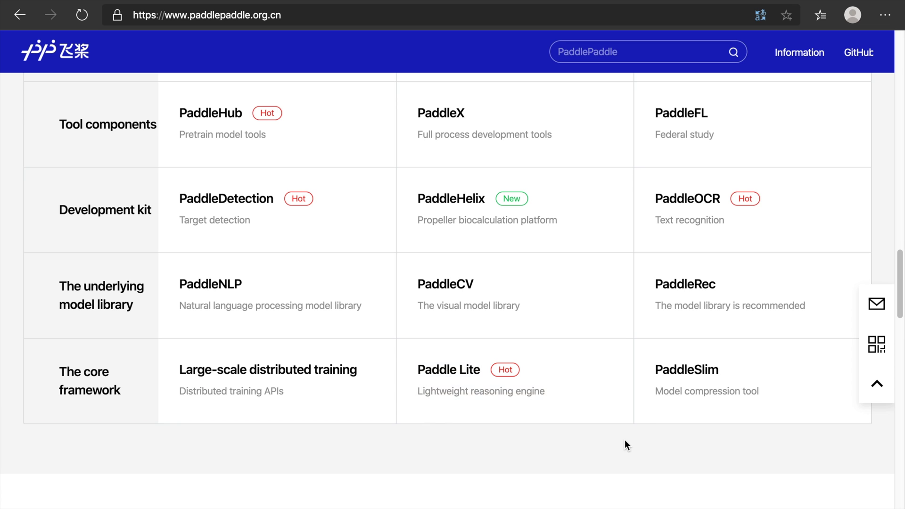
{"action": "scroll", "coordinate": [625, 440], "scroll_direction": "down", "scroll_amount": 4}
{"action": "scroll", "coordinate": [625, 445], "scroll_direction": "down", "scroll_amount": 3}
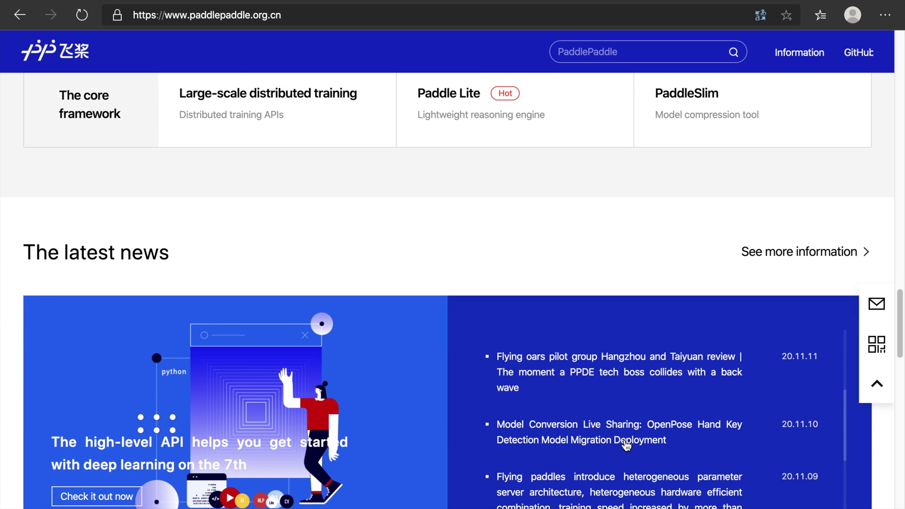
{"action": "scroll", "coordinate": [430, 318], "scroll_direction": "down", "scroll_amount": 3}
{"action": "scroll", "coordinate": [430, 317], "scroll_direction": "down", "scroll_amount": 2}
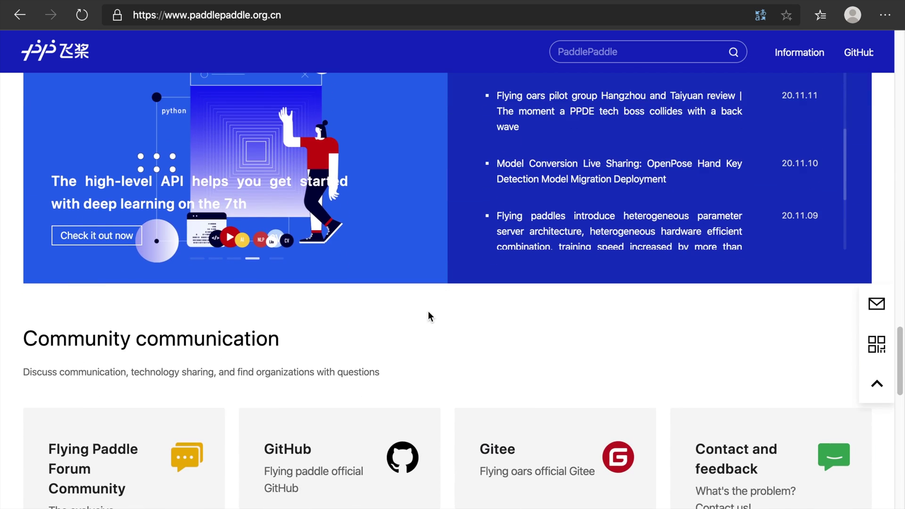
{"action": "scroll", "coordinate": [428, 317], "scroll_direction": "down", "scroll_amount": 2}
{"action": "scroll", "coordinate": [428, 317], "scroll_direction": "down", "scroll_amount": 2}
{"action": "scroll", "coordinate": [428, 317], "scroll_direction": "down", "scroll_amount": 2}
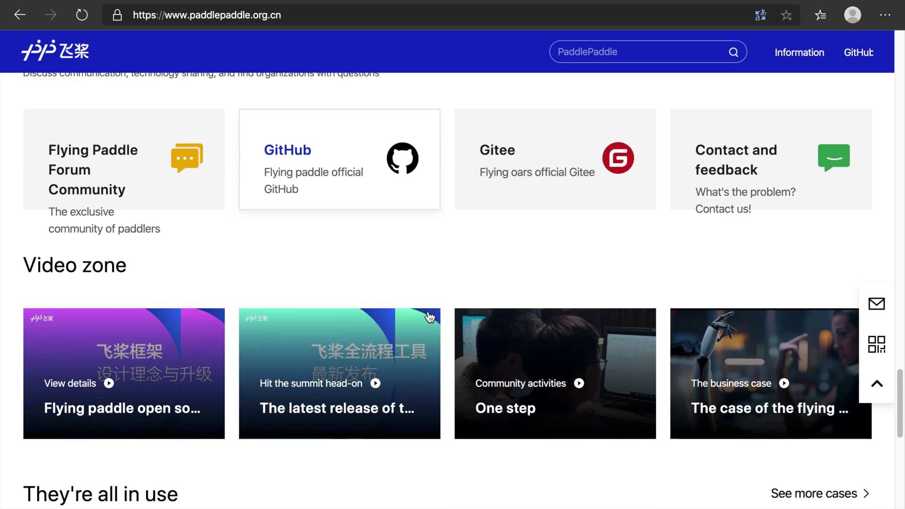
{"action": "scroll", "coordinate": [428, 317], "scroll_direction": "down", "scroll_amount": 1}
{"action": "scroll", "coordinate": [430, 316], "scroll_direction": "down", "scroll_amount": 4}
{"action": "scroll", "coordinate": [430, 317], "scroll_direction": "down", "scroll_amount": 4}
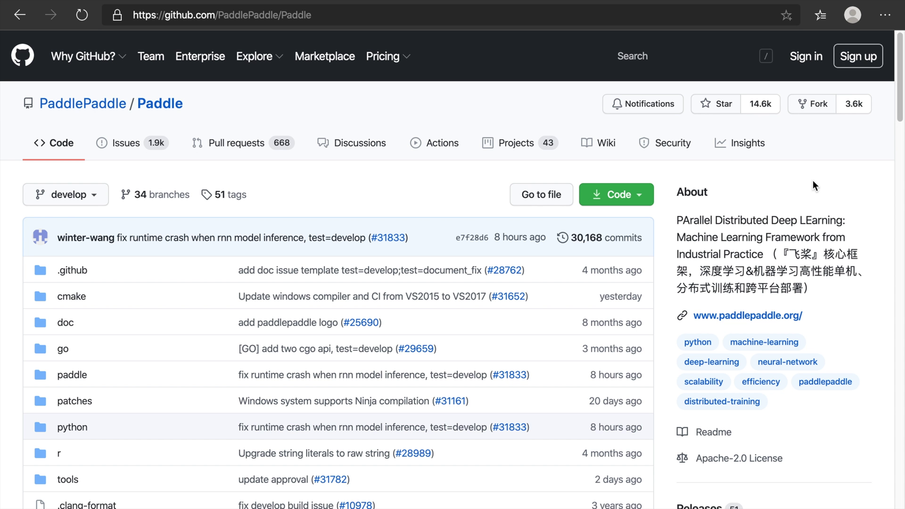
{"action": "scroll", "coordinate": [442, 282], "scroll_direction": "down", "scroll_amount": 1}
{"action": "scroll", "coordinate": [443, 283], "scroll_direction": "down", "scroll_amount": 2}
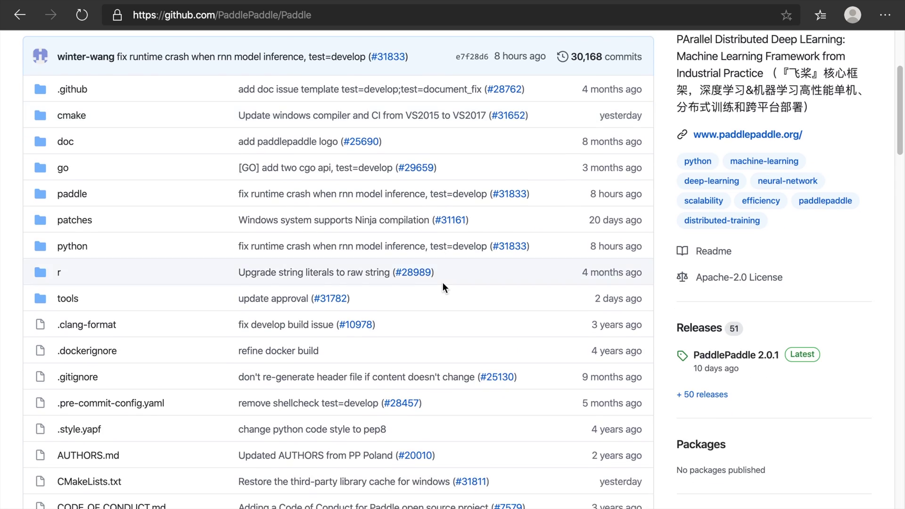
{"action": "scroll", "coordinate": [443, 282], "scroll_direction": "down", "scroll_amount": 3}
{"action": "scroll", "coordinate": [443, 283], "scroll_direction": "down", "scroll_amount": 3}
{"action": "scroll", "coordinate": [443, 282], "scroll_direction": "down", "scroll_amount": 2}
{"action": "scroll", "coordinate": [443, 282], "scroll_direction": "down", "scroll_amount": 2}
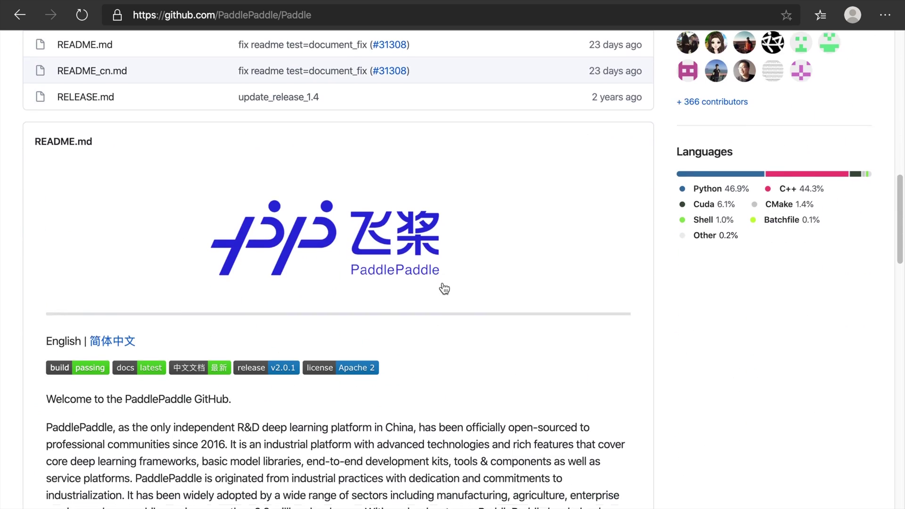
{"action": "scroll", "coordinate": [444, 288], "scroll_direction": "down", "scroll_amount": 3}
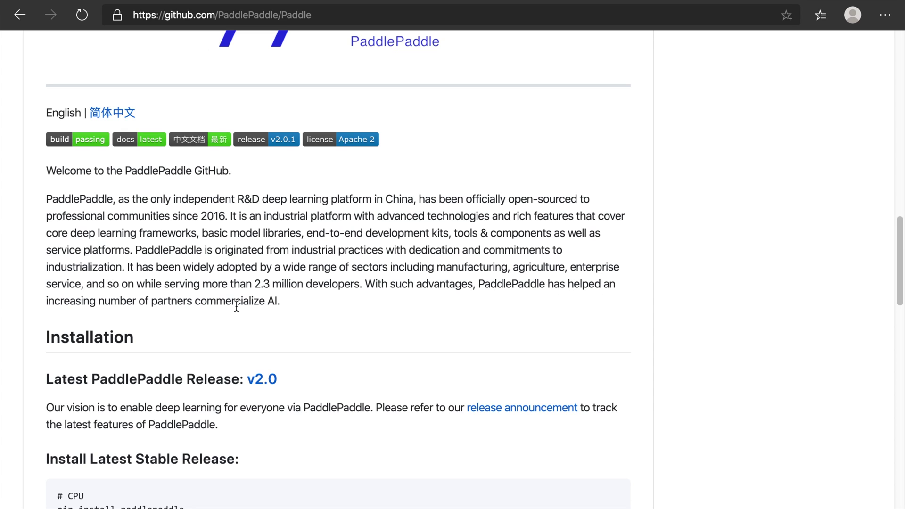
{"action": "mouse_move", "coordinate": [90, 337]}
{"action": "scroll", "coordinate": [312, 326], "scroll_direction": "down", "scroll_amount": 3}
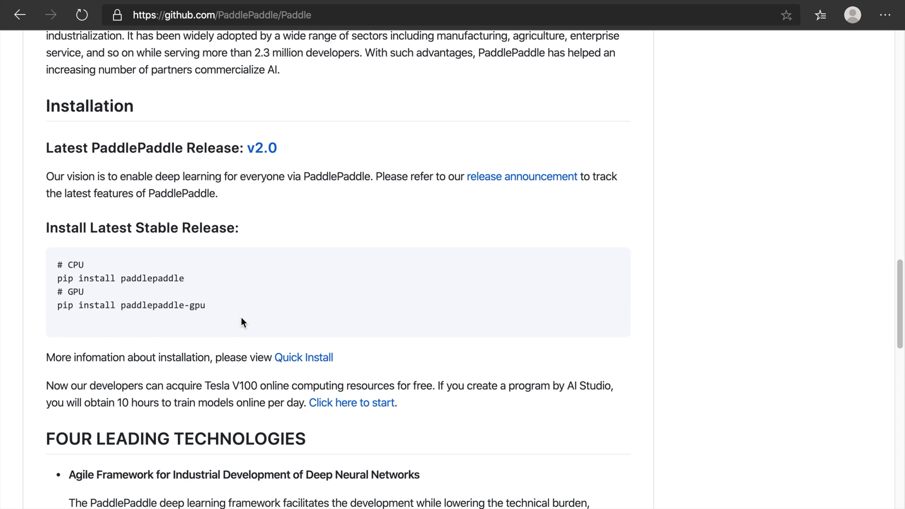
{"action": "scroll", "coordinate": [241, 323], "scroll_direction": "down", "scroll_amount": 5}
{"action": "scroll", "coordinate": [241, 323], "scroll_direction": "down", "scroll_amount": 5}
{"action": "scroll", "coordinate": [241, 323], "scroll_direction": "down", "scroll_amount": 2}
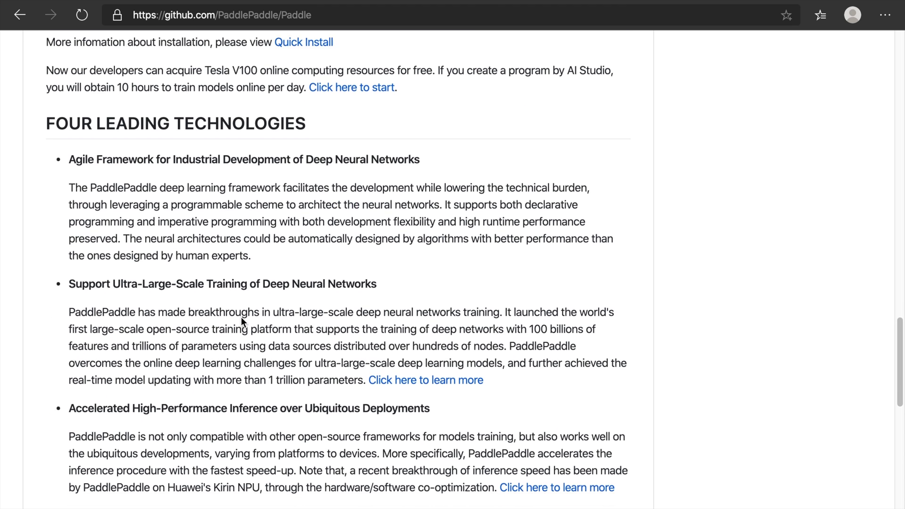
{"action": "scroll", "coordinate": [288, 354], "scroll_direction": "down", "scroll_amount": 5}
{"action": "scroll", "coordinate": [289, 355], "scroll_direction": "down", "scroll_amount": 3}
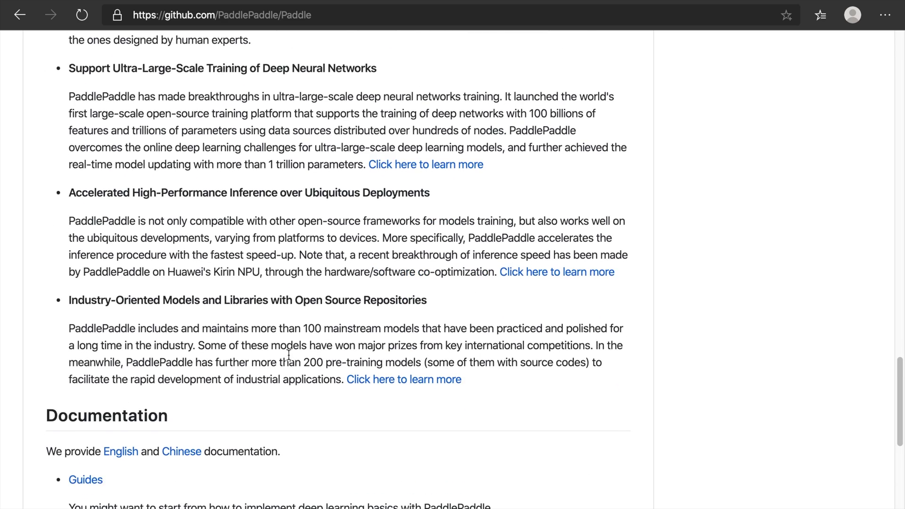
{"action": "scroll", "coordinate": [289, 354], "scroll_direction": "down", "scroll_amount": 3}
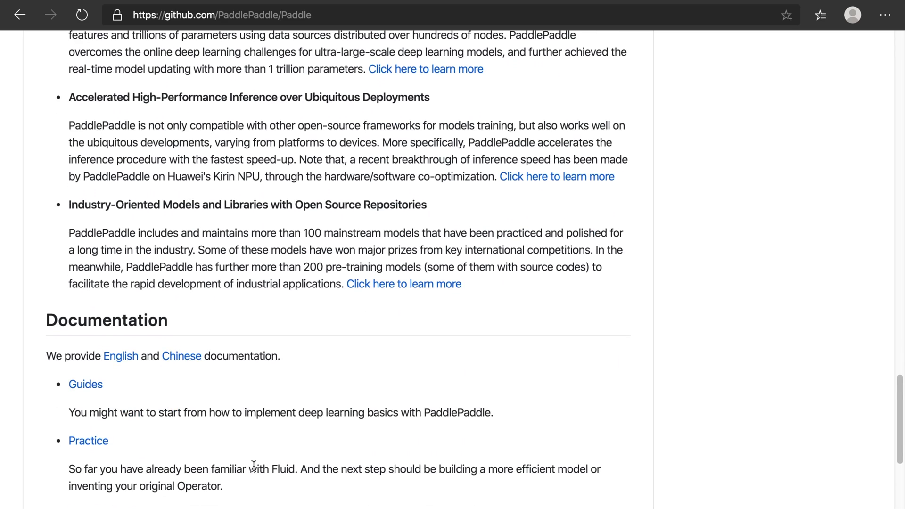
{"action": "scroll", "coordinate": [253, 468], "scroll_direction": "down", "scroll_amount": 3}
{"action": "scroll", "coordinate": [265, 443], "scroll_direction": "down", "scroll_amount": 5}
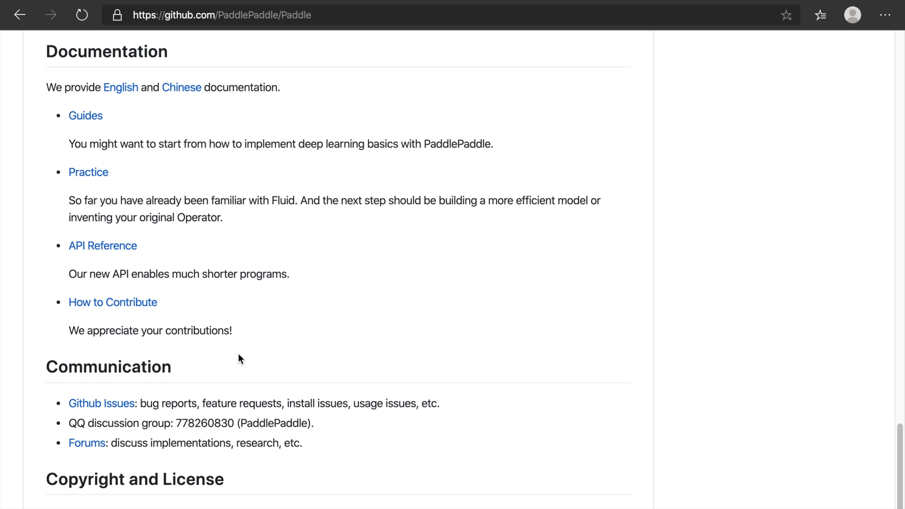
{"action": "scroll", "coordinate": [263, 412], "scroll_direction": "down", "scroll_amount": 3}
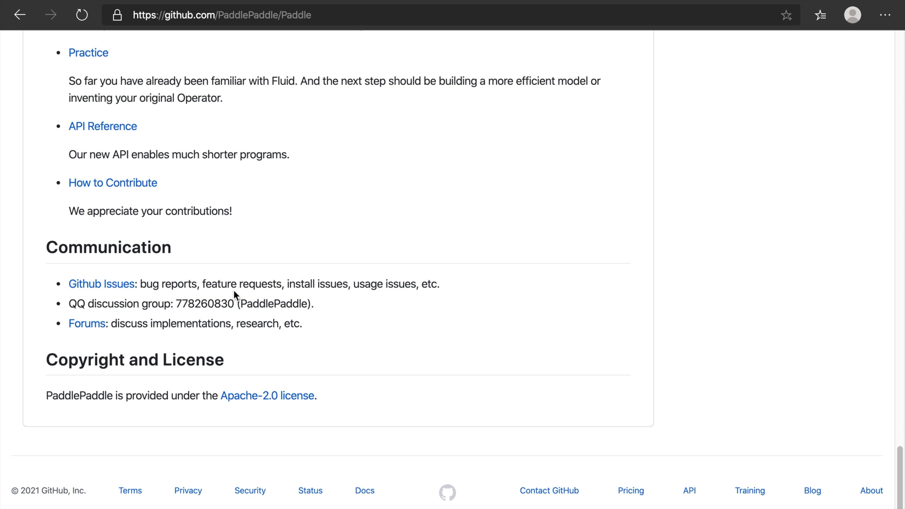
{"action": "scroll", "coordinate": [537, 358], "scroll_direction": "up", "scroll_amount": 3}
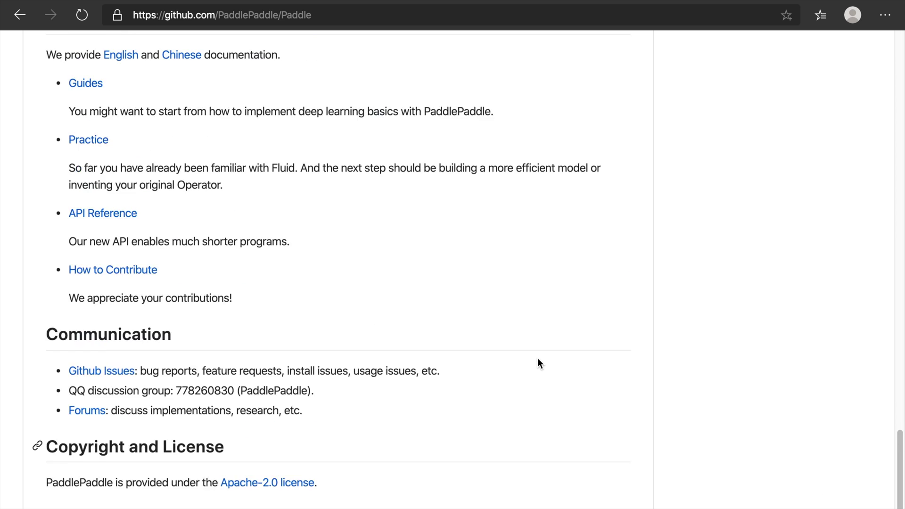
{"action": "scroll", "coordinate": [538, 358], "scroll_direction": "up", "scroll_amount": 20}
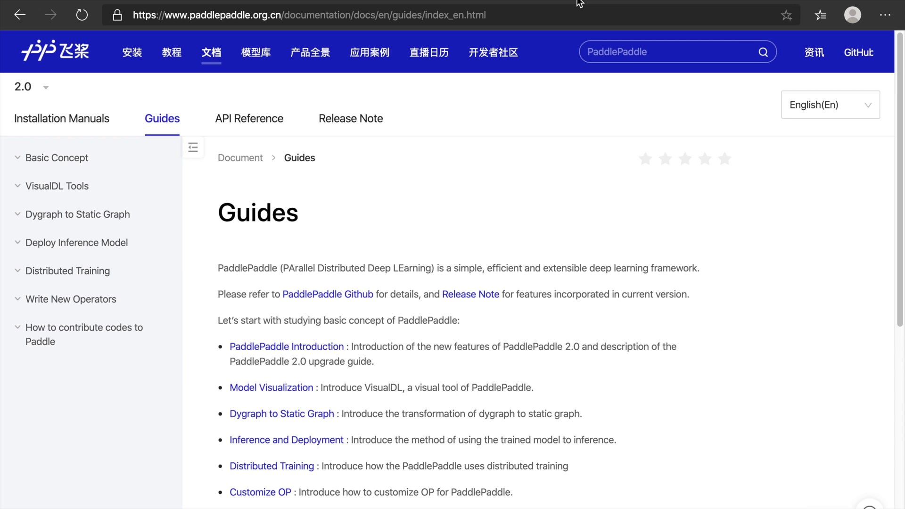
{"action": "scroll", "coordinate": [546, 232], "scroll_direction": "down", "scroll_amount": 1}
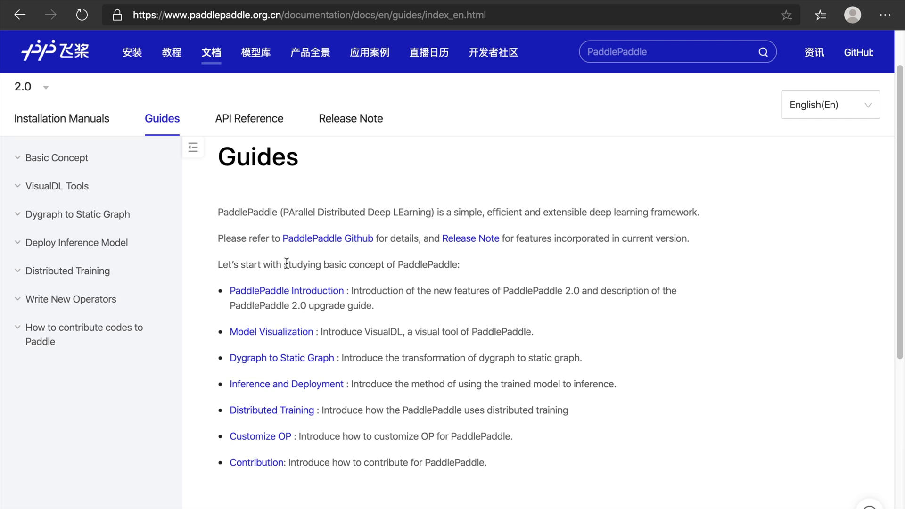
Open the API Reference documentation from the Guides page
{"action": "left_click", "coordinate": [249, 120]}
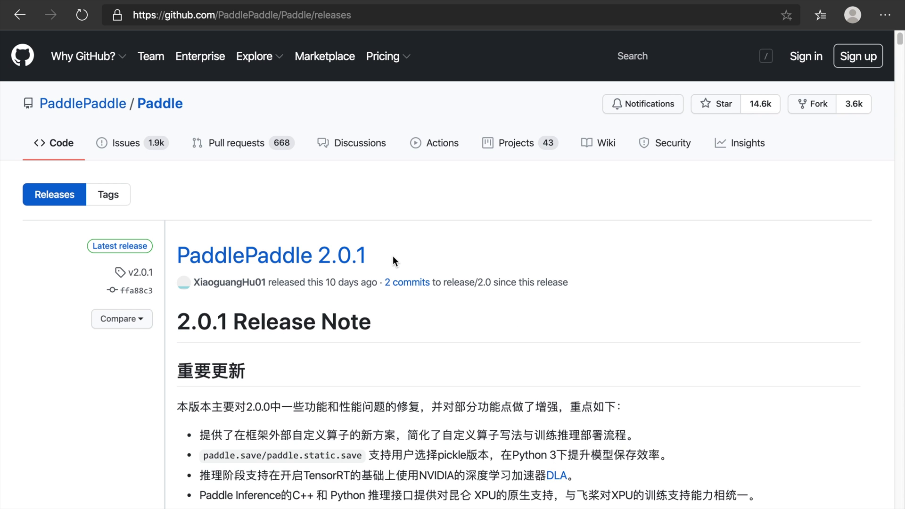
{"action": "scroll", "coordinate": [393, 256], "scroll_direction": "down", "scroll_amount": 3}
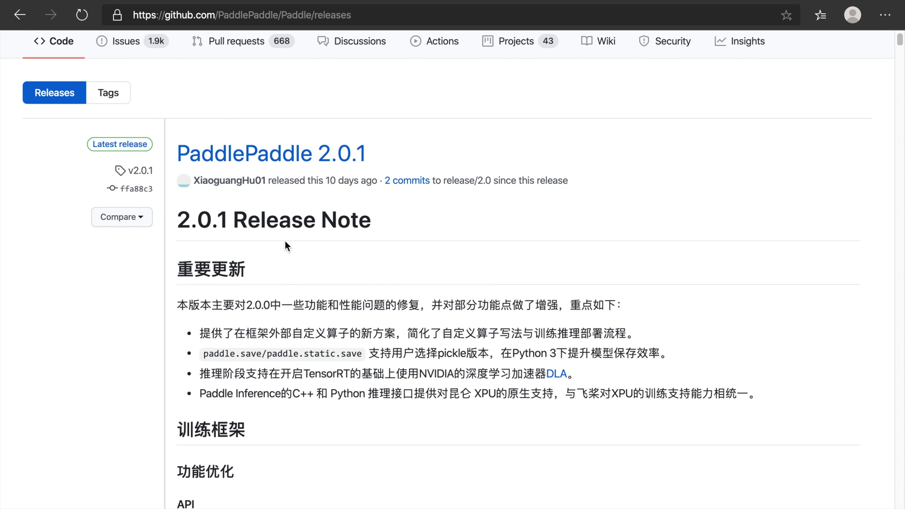
{"action": "scroll", "coordinate": [399, 318], "scroll_direction": "down", "scroll_amount": 5}
{"action": "scroll", "coordinate": [399, 319], "scroll_direction": "down", "scroll_amount": 3}
{"action": "scroll", "coordinate": [398, 319], "scroll_direction": "down", "scroll_amount": 8}
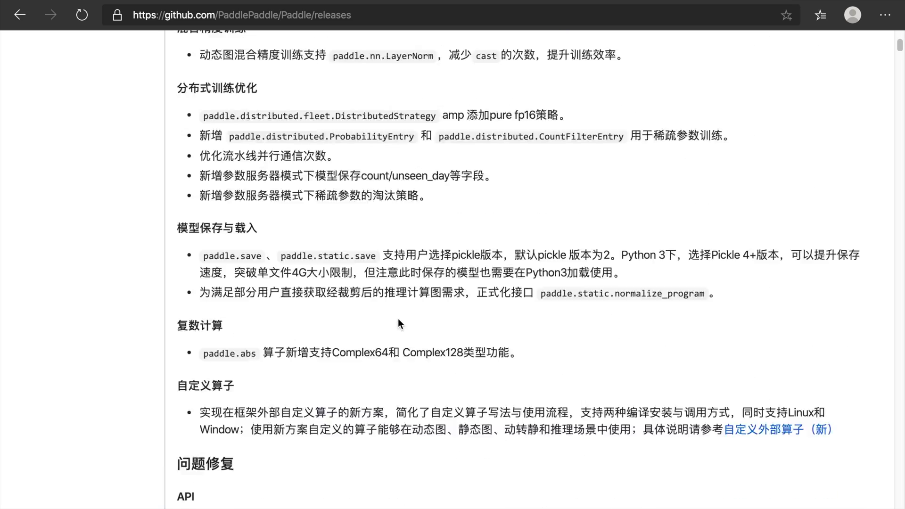
{"action": "scroll", "coordinate": [399, 319], "scroll_direction": "down", "scroll_amount": 5}
{"action": "scroll", "coordinate": [399, 318], "scroll_direction": "down", "scroll_amount": 5}
{"action": "scroll", "coordinate": [398, 319], "scroll_direction": "down", "scroll_amount": 6}
{"action": "scroll", "coordinate": [398, 319], "scroll_direction": "down", "scroll_amount": 5}
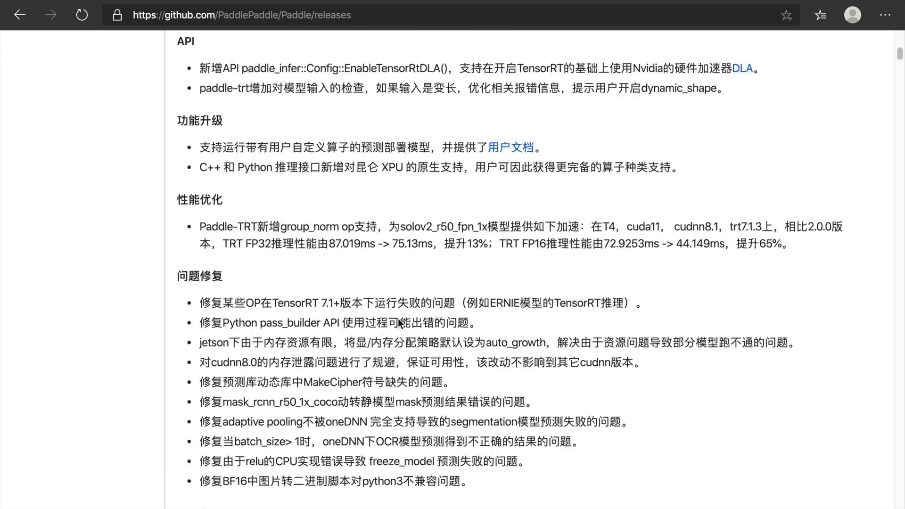
{"action": "scroll", "coordinate": [398, 319], "scroll_direction": "down", "scroll_amount": 5}
Jump back to the top of the PaddlePaddle 2.0.1 release notes
{"action": "key", "text": "Home"}
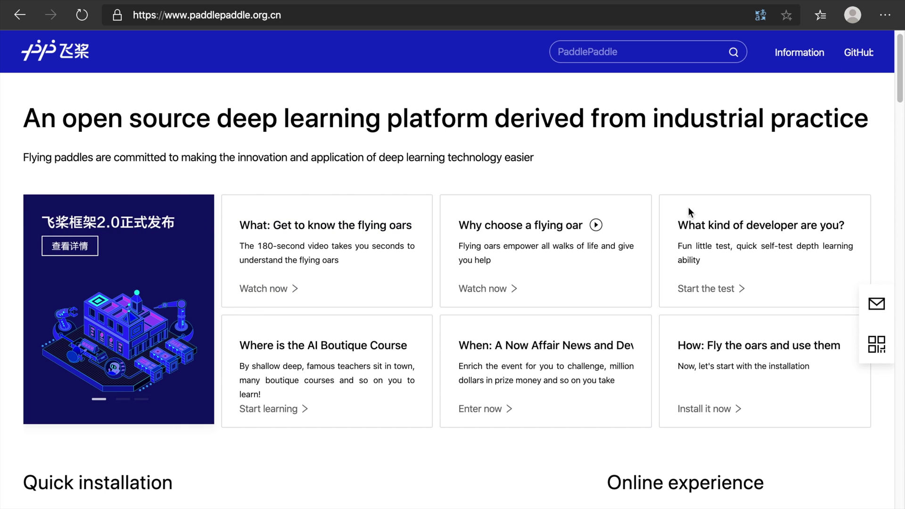
{"action": "scroll", "coordinate": [496, 248], "scroll_direction": "down", "scroll_amount": 1}
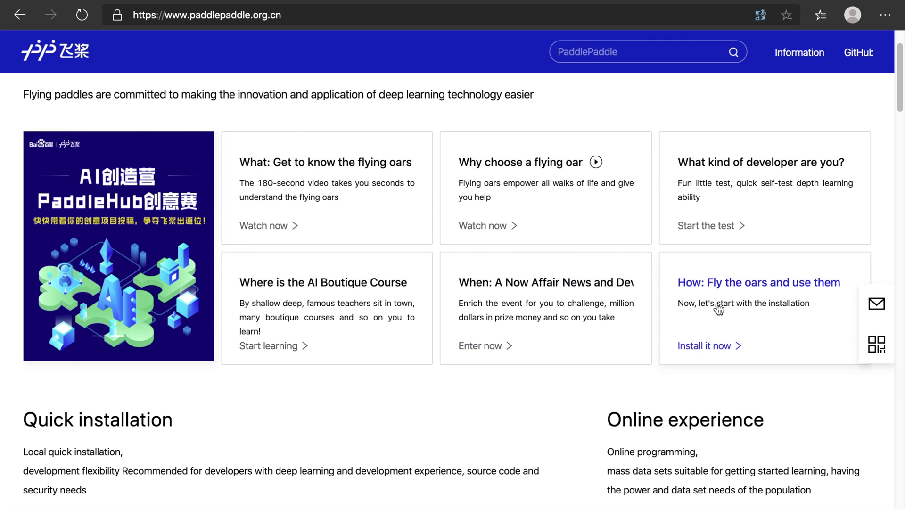
{"action": "scroll", "coordinate": [758, 338], "scroll_direction": "down", "scroll_amount": 2}
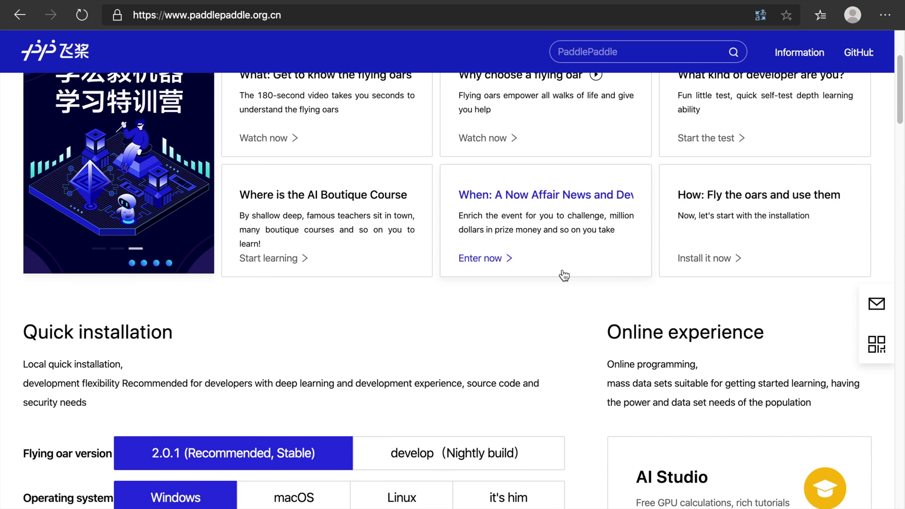
{"action": "scroll", "coordinate": [564, 275], "scroll_direction": "down", "scroll_amount": 3}
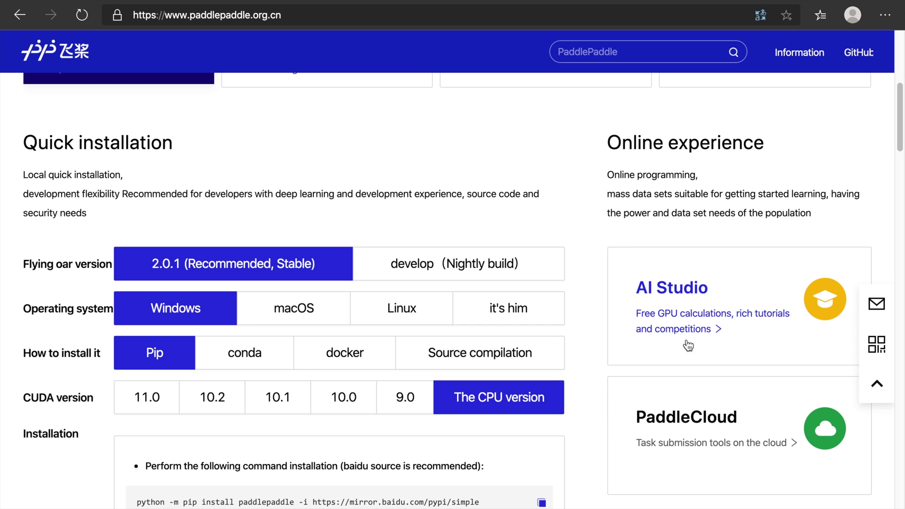
{"action": "scroll", "coordinate": [742, 355], "scroll_direction": "down", "scroll_amount": 1}
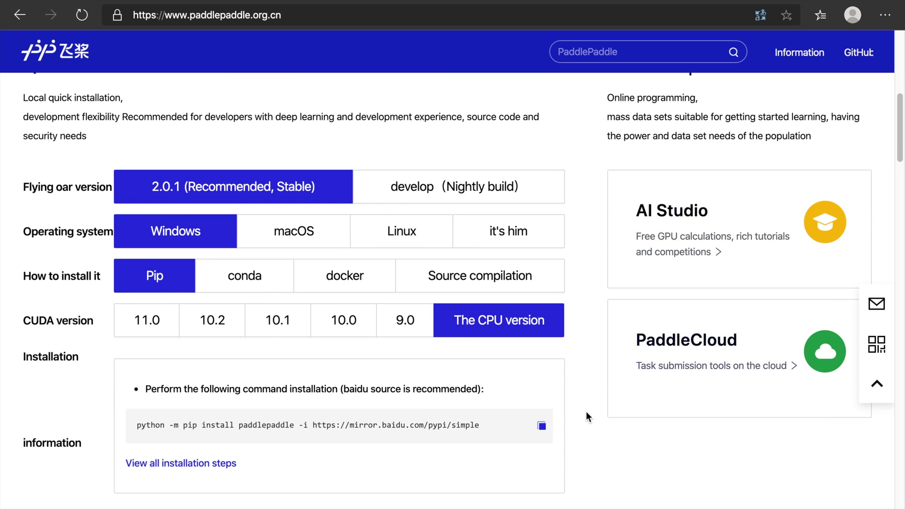
{"action": "scroll", "coordinate": [587, 417], "scroll_direction": "down", "scroll_amount": 2}
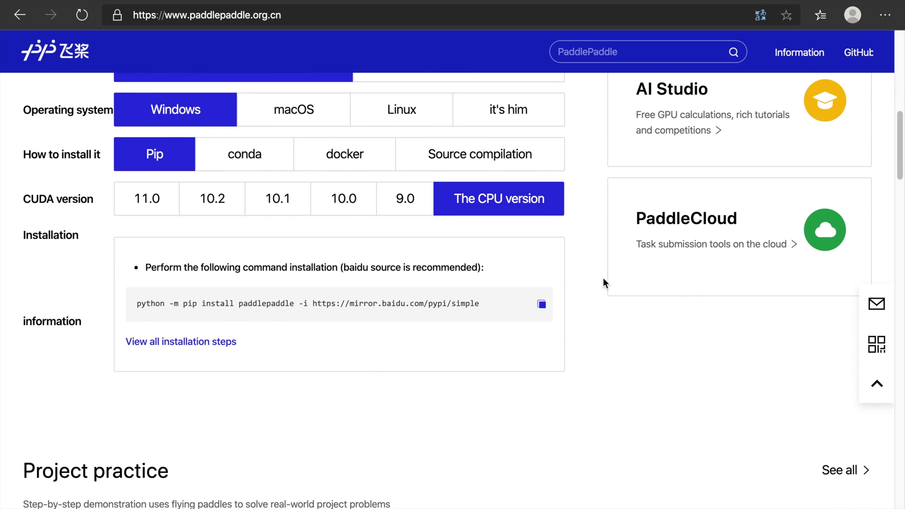
{"action": "scroll", "coordinate": [677, 406], "scroll_direction": "down", "scroll_amount": 1}
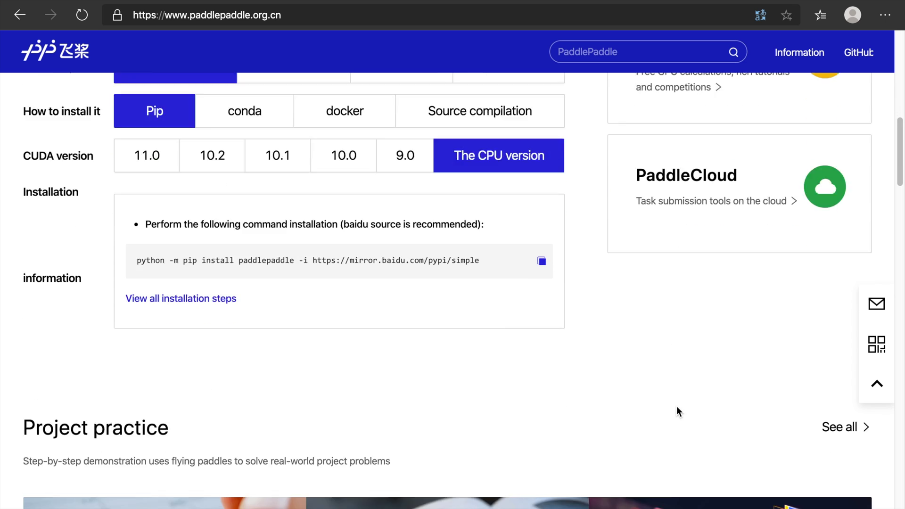
{"action": "scroll", "coordinate": [677, 406], "scroll_direction": "down", "scroll_amount": 5}
{"action": "scroll", "coordinate": [677, 406], "scroll_direction": "up", "scroll_amount": 1}
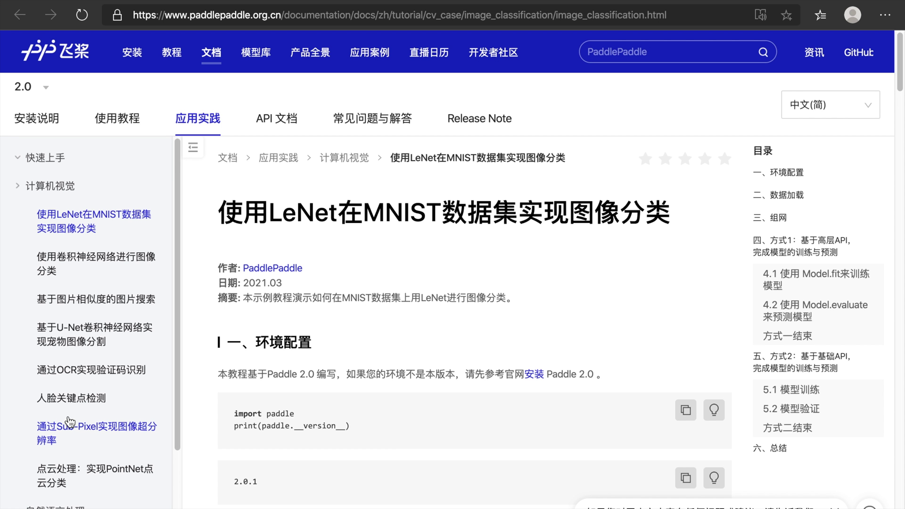
{"action": "scroll", "coordinate": [378, 312], "scroll_direction": "down", "scroll_amount": 4}
{"action": "scroll", "coordinate": [381, 307], "scroll_direction": "down", "scroll_amount": 4}
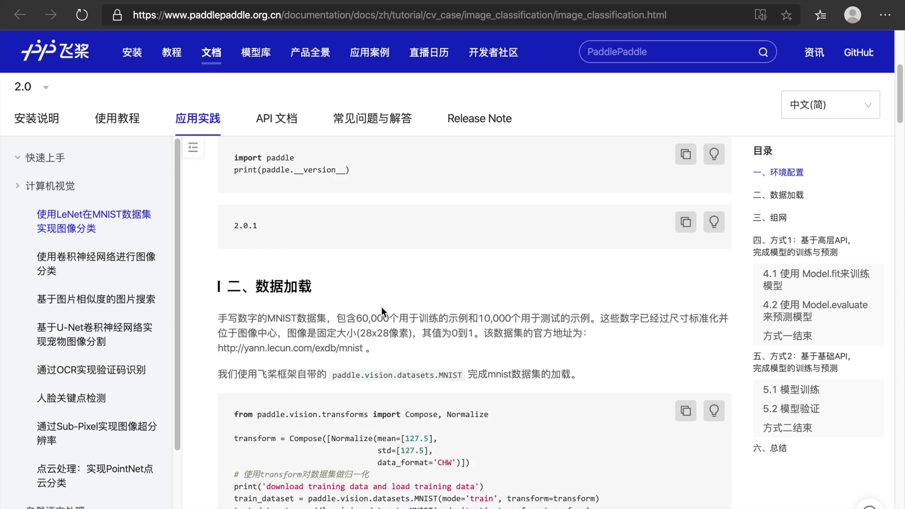
{"action": "scroll", "coordinate": [381, 307], "scroll_direction": "down", "scroll_amount": 3}
{"action": "scroll", "coordinate": [381, 307], "scroll_direction": "up", "scroll_amount": 1}
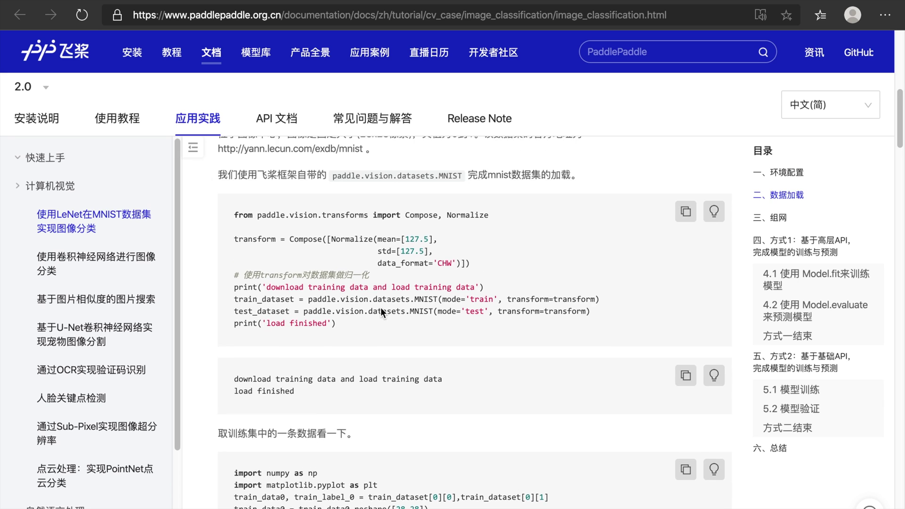
{"action": "mouse_move", "coordinate": [235, 213]}
{"action": "left_mouse_down"}
{"action": "mouse_move", "coordinate": [476, 270]}
{"action": "mouse_move", "coordinate": [254, 399]}
{"action": "left_mouse_up"}
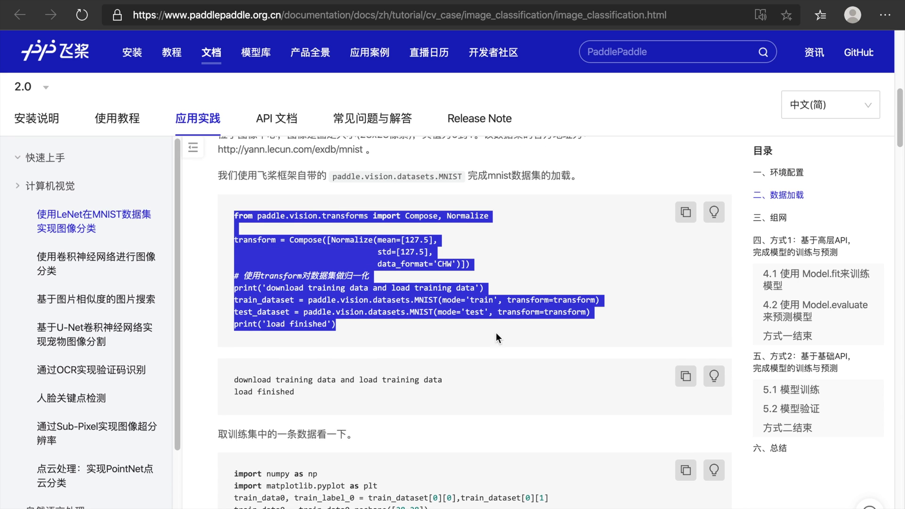
{"action": "left_click", "coordinate": [631, 235]}
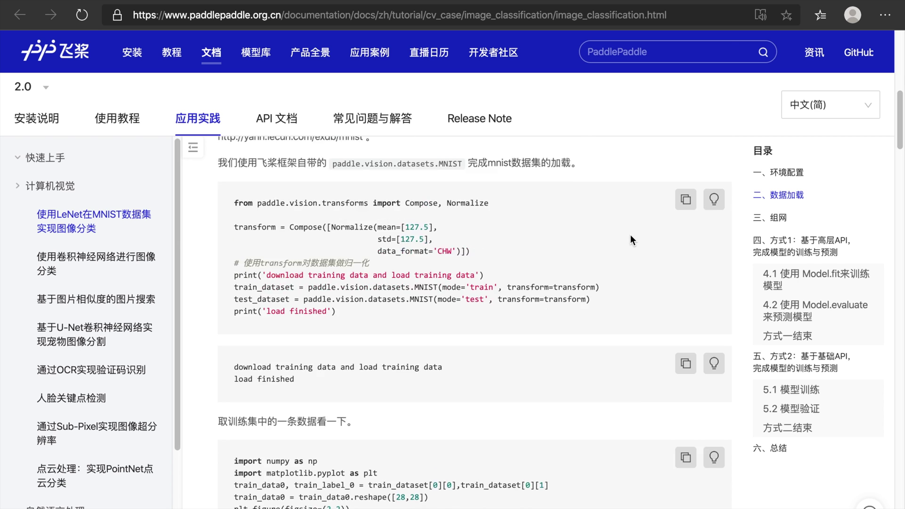
{"action": "scroll", "coordinate": [630, 235], "scroll_direction": "down", "scroll_amount": 10}
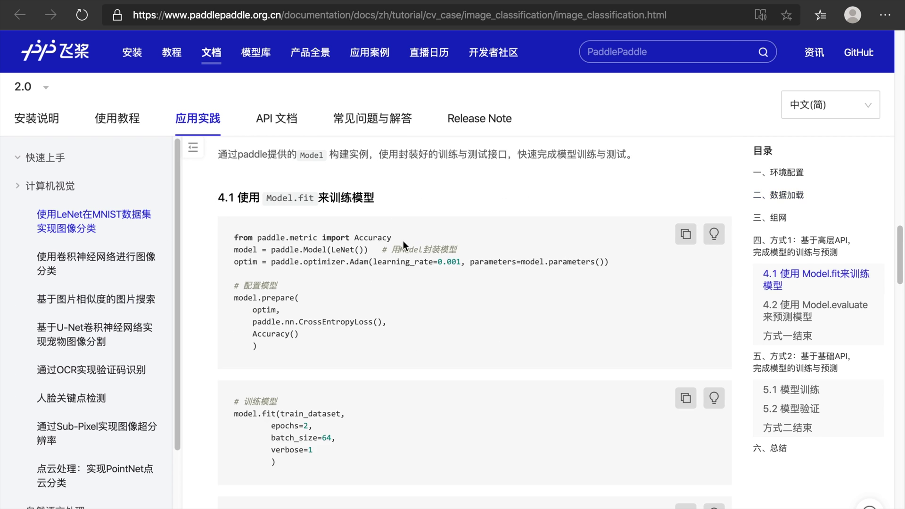
{"action": "scroll", "coordinate": [456, 388], "scroll_direction": "down", "scroll_amount": 3}
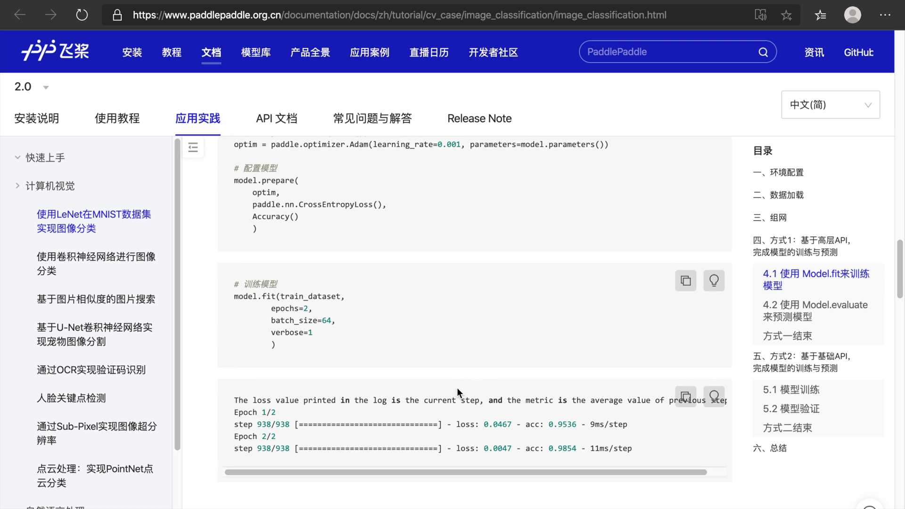
{"action": "scroll", "coordinate": [528, 361], "scroll_direction": "down", "scroll_amount": 3}
{"action": "scroll", "coordinate": [528, 362], "scroll_direction": "down", "scroll_amount": 5}
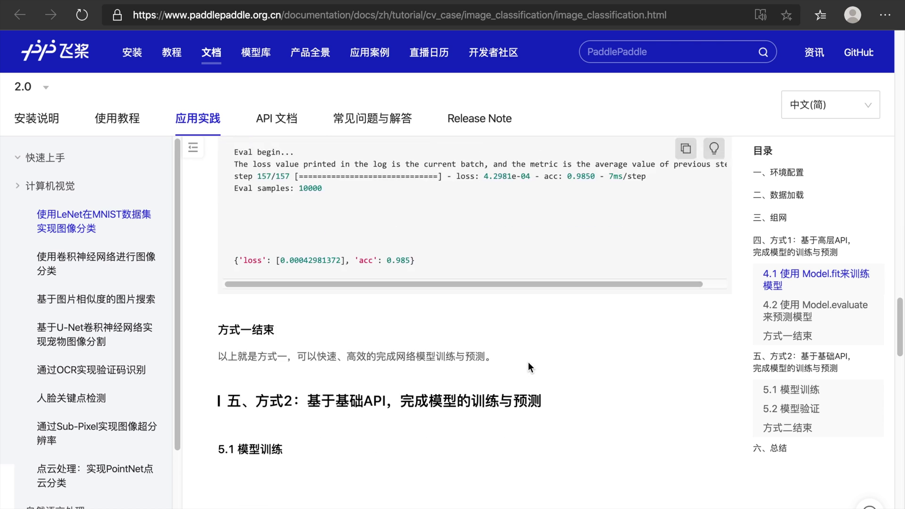
{"action": "scroll", "coordinate": [528, 361], "scroll_direction": "down", "scroll_amount": 5}
{"action": "scroll", "coordinate": [528, 362], "scroll_direction": "down", "scroll_amount": 5}
{"action": "scroll", "coordinate": [528, 362], "scroll_direction": "down", "scroll_amount": 5}
{"action": "scroll", "coordinate": [528, 361], "scroll_direction": "up", "scroll_amount": 5}
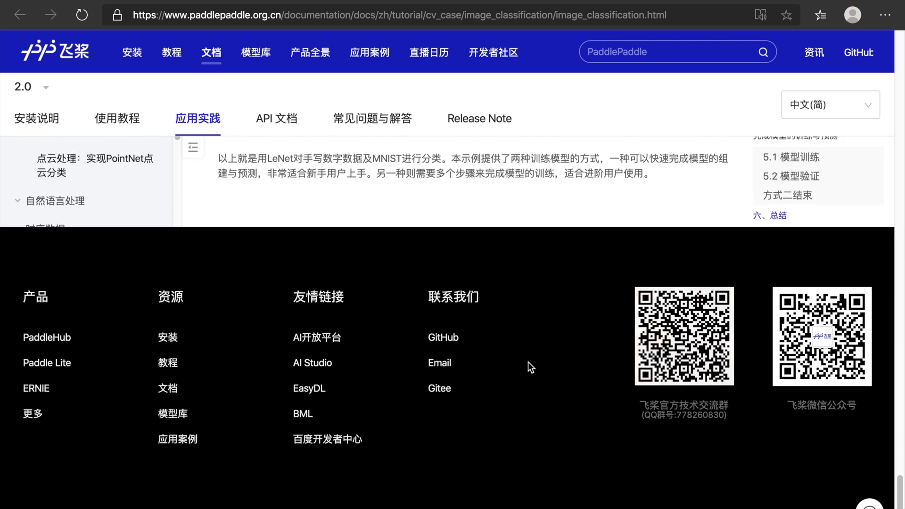
{"action": "scroll", "coordinate": [529, 362], "scroll_direction": "up", "scroll_amount": 10}
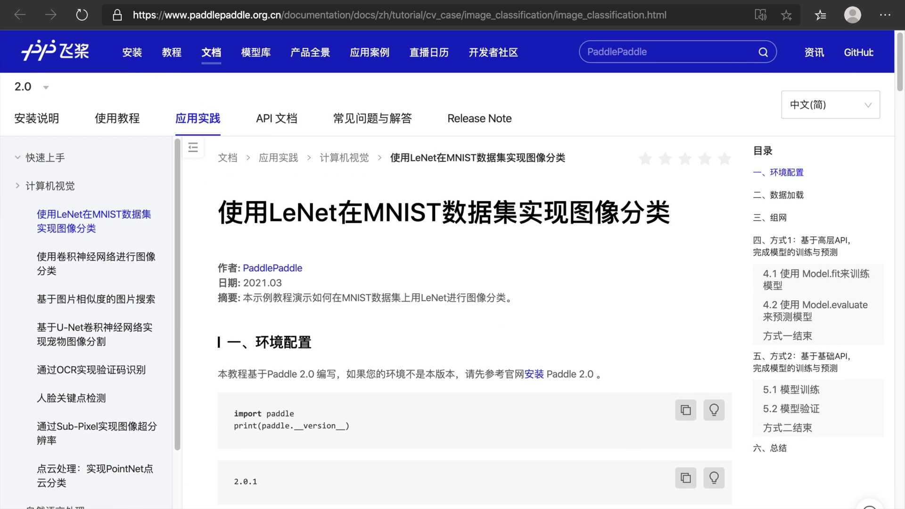